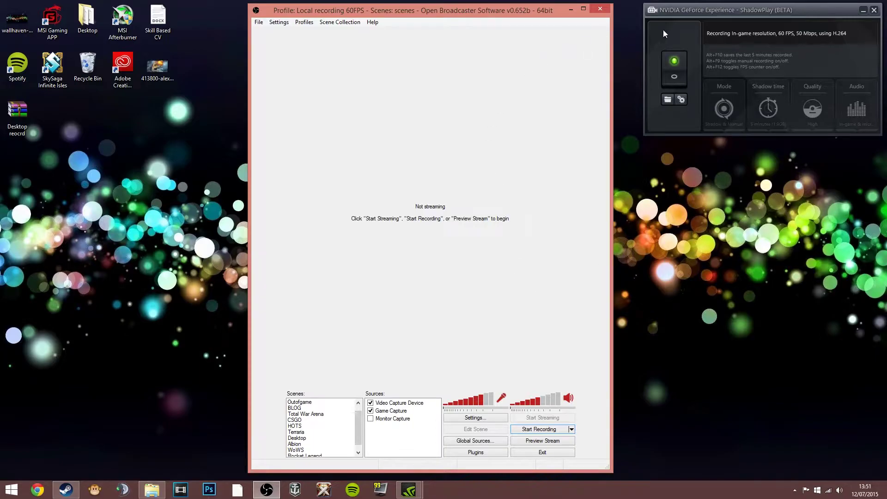
# Move the ShadowPlay panel lower and shift the OBS main window slightly right.
pyautogui.moveTo(680, 12); pyautogui.dragTo(680, 99)
pyautogui.click(465, 13)
pyautogui.moveTo(465, 12); pyautogui.dragTo(488, 13)
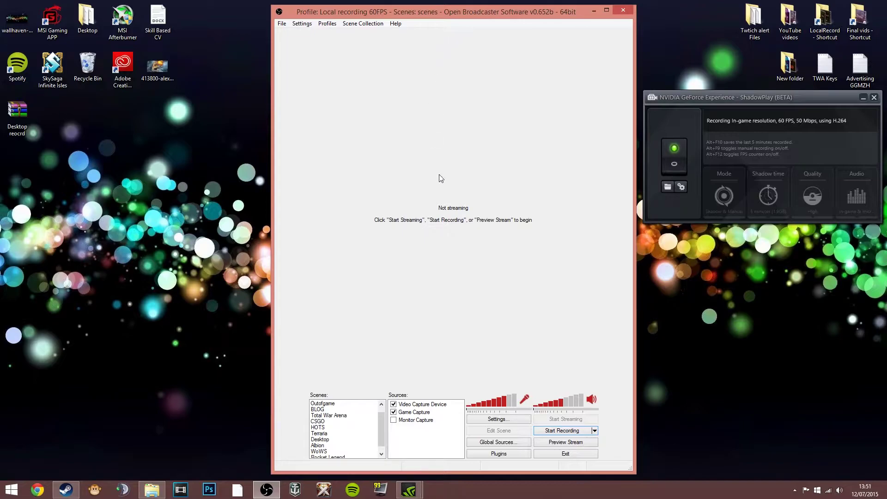
# Open OBS Settings, inspect the profile name text, and reposition the dialog on screen.
pyautogui.click(469, 419)
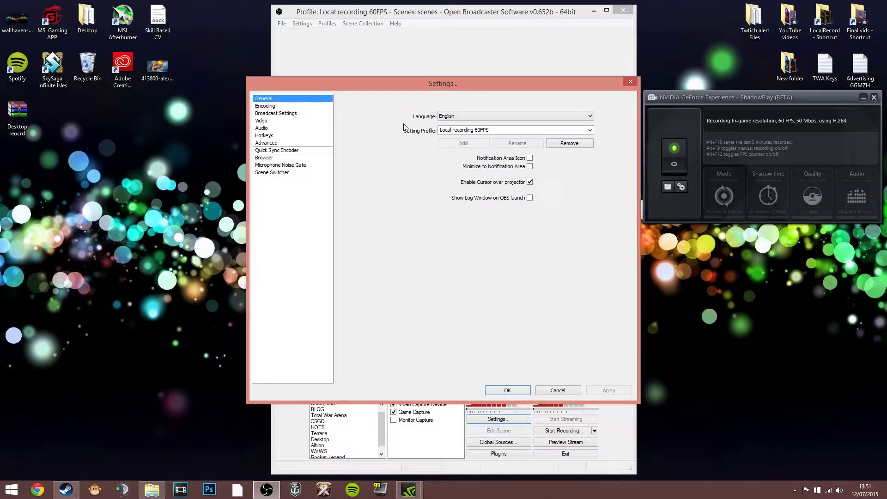
pyautogui.click(440, 130)
pyautogui.click(477, 130)
pyautogui.doubleClick(480, 130)
pyautogui.click(491, 129)
pyautogui.moveTo(348, 85); pyautogui.dragTo(342, 49)
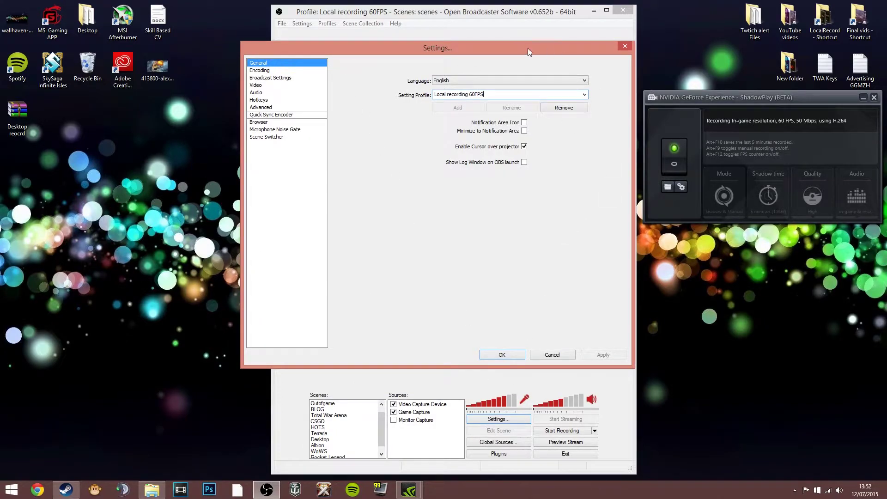
pyautogui.moveTo(315, 45); pyautogui.dragTo(342, 34)
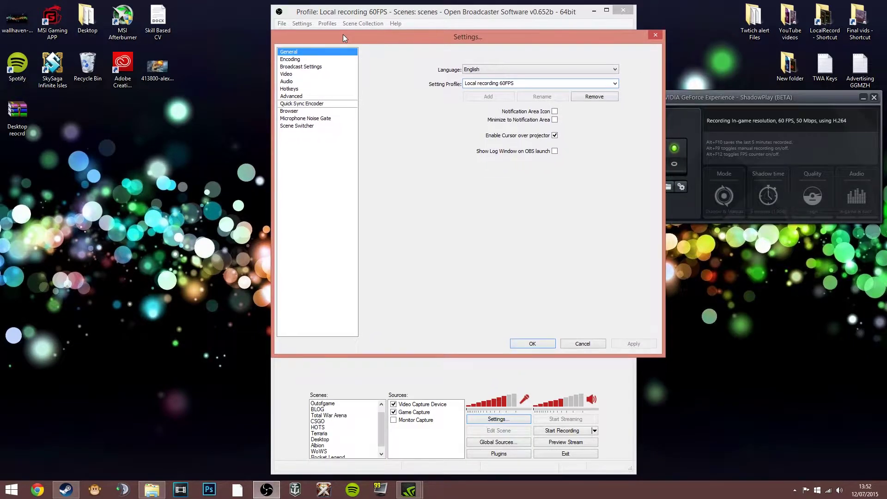
# Browse the settings pages from Encoding down to Hotkeys and back up to General.
pyautogui.click(292, 59)
pyautogui.click(294, 66)
pyautogui.click(290, 73)
pyautogui.click(287, 81)
pyautogui.click(290, 88)
pyautogui.click(289, 95)
pyautogui.click(289, 88)
pyautogui.click(288, 81)
pyautogui.click(287, 73)
pyautogui.click(288, 66)
pyautogui.click(289, 59)
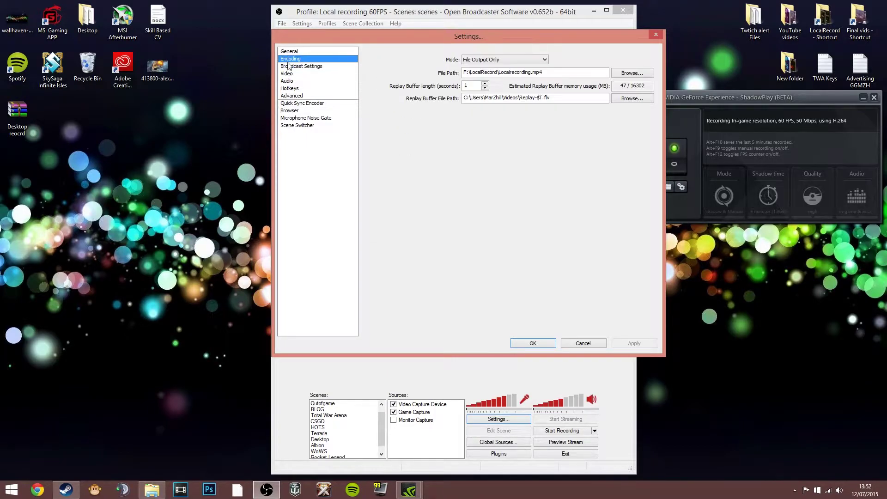
pyautogui.click(289, 52)
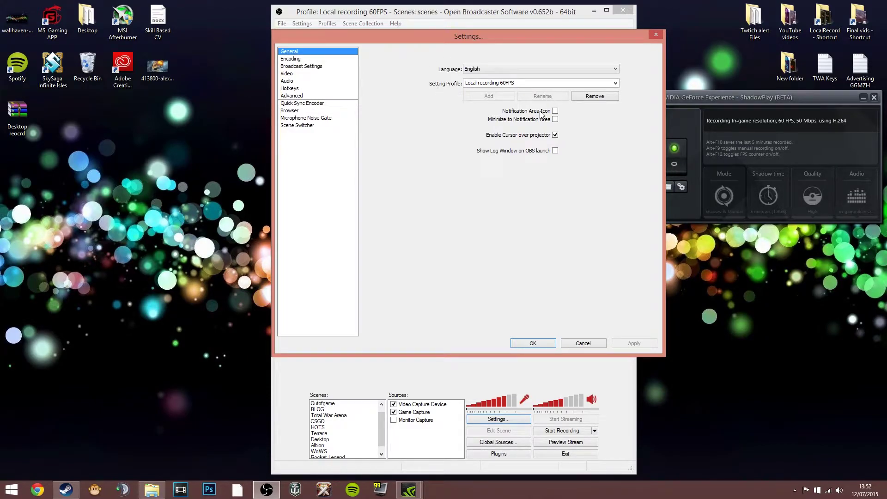
# Reselect the 'Local recording 60FPS' profile name text on the General page.
pyautogui.tripleClick(496, 86)
pyautogui.click(465, 83)
pyautogui.moveTo(466, 84); pyautogui.dragTo(516, 83)
pyautogui.click(516, 83)
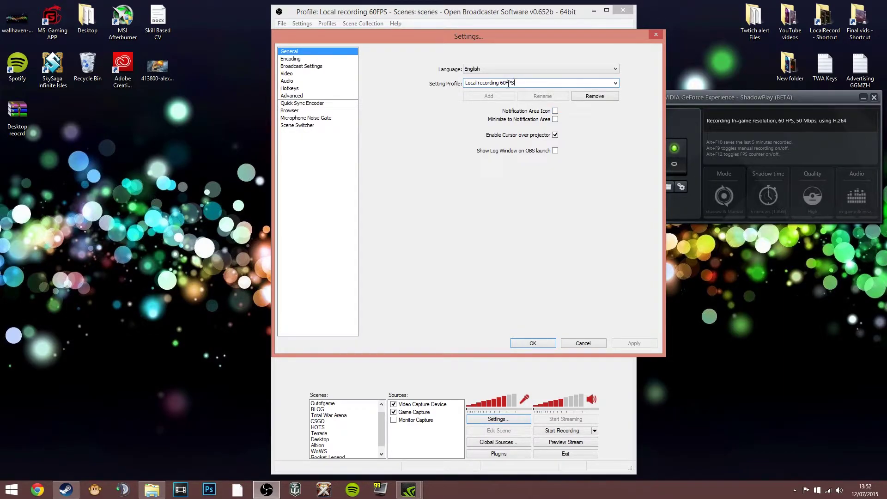
pyautogui.click(296, 59)
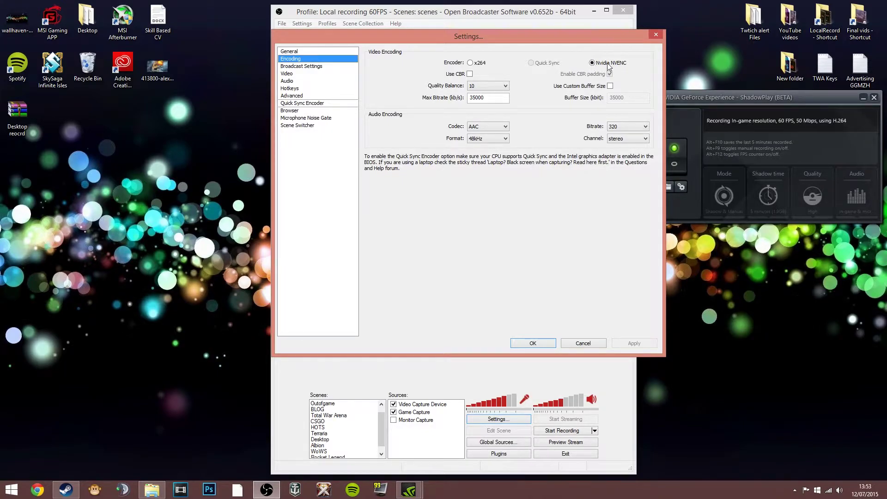
# Toggle Use CBR on and off twice, leaving it off with Quality Balance 10 and Max Bitrate 35000.
pyautogui.click(471, 75)
pyautogui.click(470, 75)
pyautogui.click(469, 75)
pyautogui.click(470, 74)
pyautogui.moveTo(494, 90)
# Confirm audio codec AAC and format 48kHz, then move to the Broadcast Settings page.
pyautogui.click(476, 126)
pyautogui.click(476, 127)
pyautogui.click(474, 141)
pyautogui.click(486, 141)
pyautogui.click(316, 67)
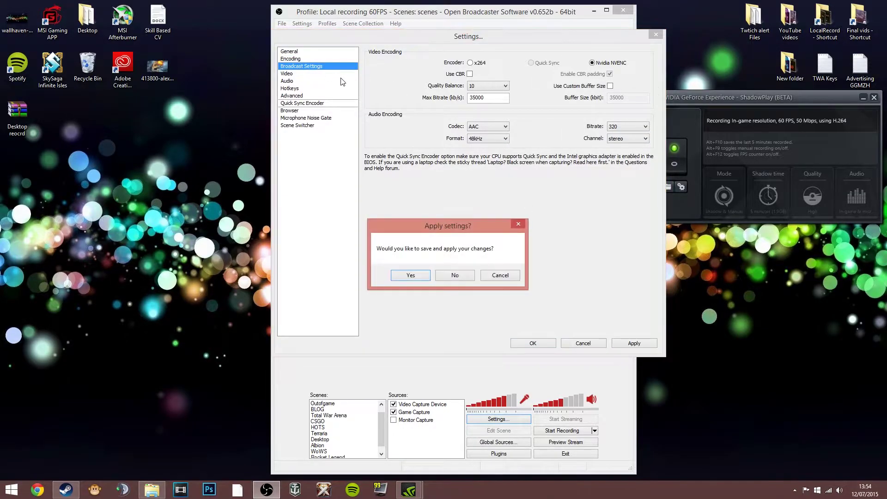
# Decline applying changes, keep Mode at File Output Only, and browse for the recording file path.
pyautogui.click(453, 279)
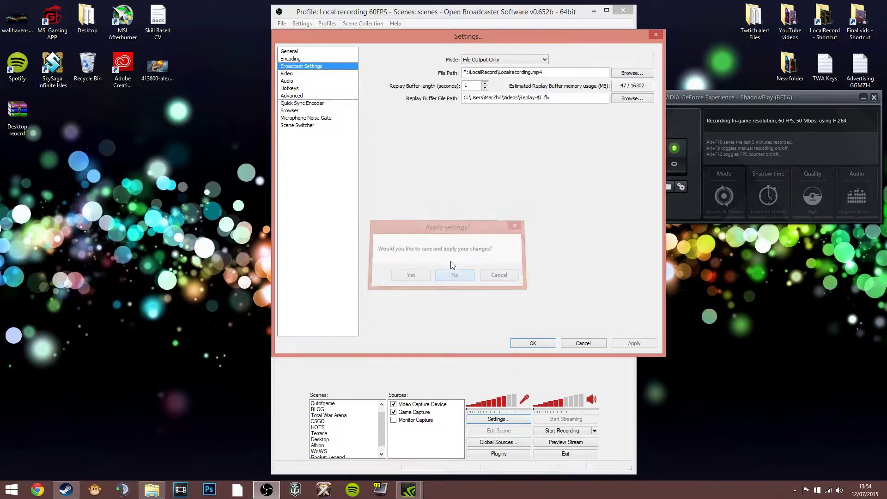
pyautogui.click(476, 60)
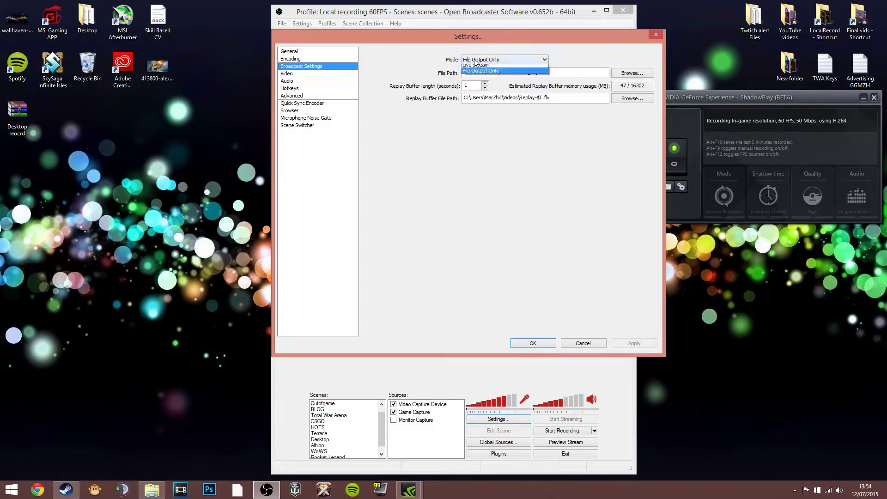
pyautogui.click(478, 74)
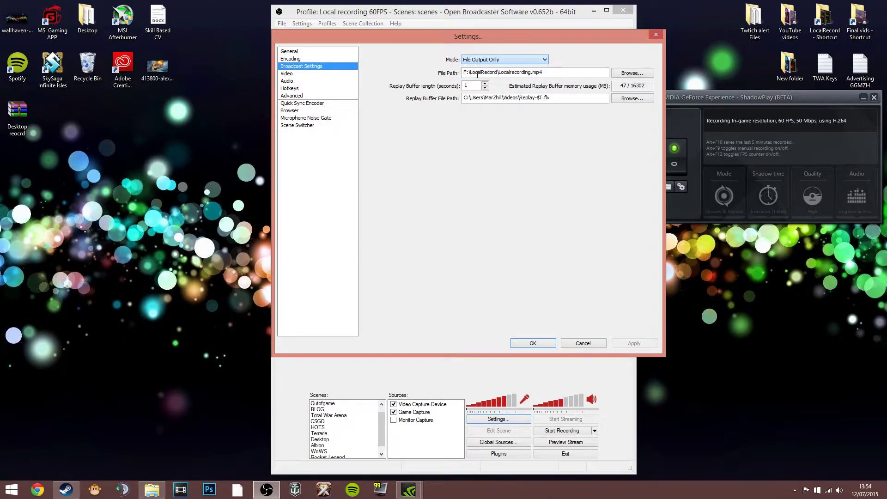
pyautogui.click(466, 70)
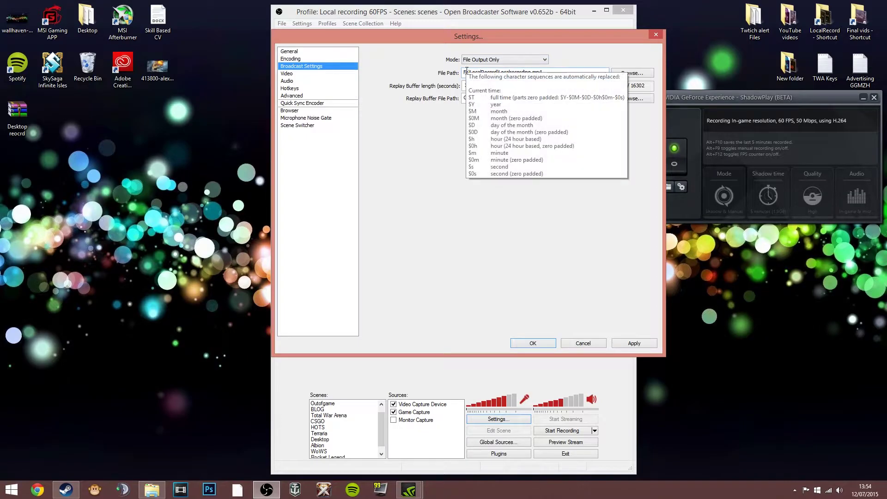
pyautogui.moveTo(495, 72)
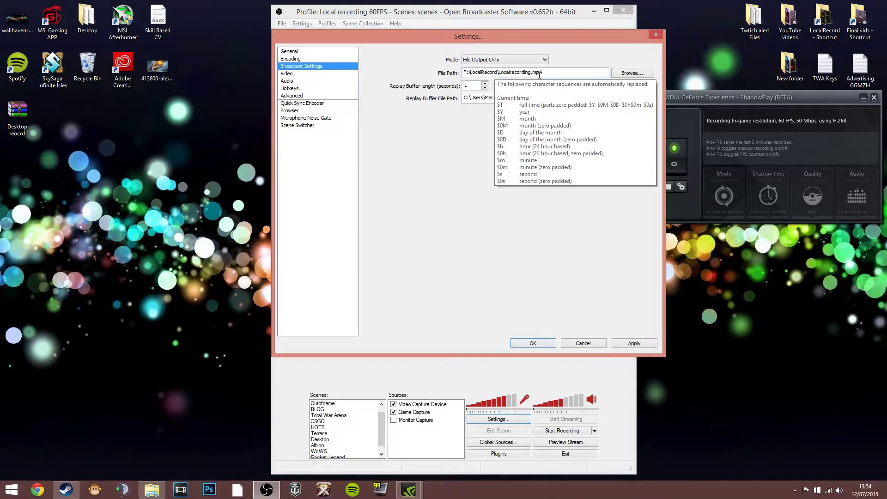
pyautogui.click(626, 75)
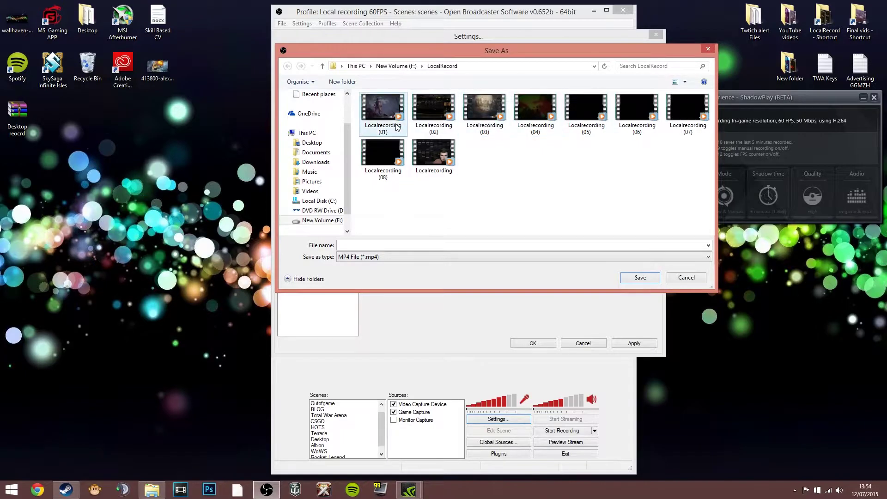
# Select the Localrecording file, then close the Save As dialog, keeping F:\LocalRecord\Localrecording.mp4.
pyautogui.click(533, 109)
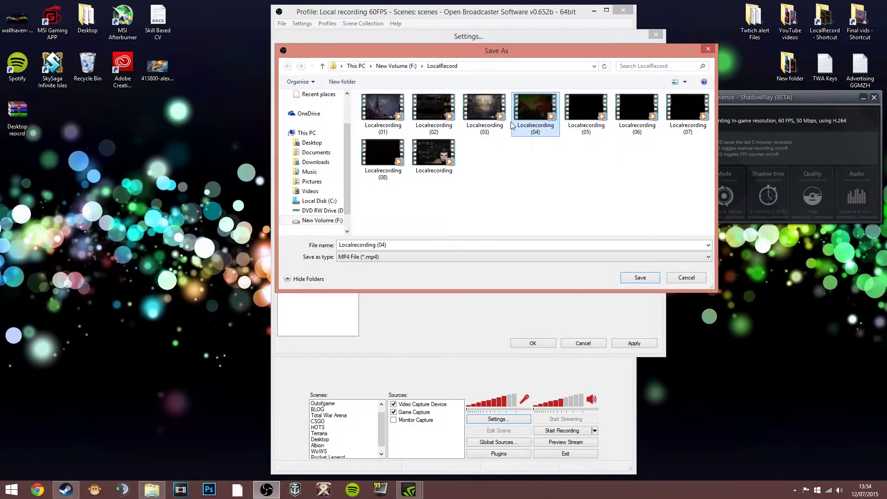
pyautogui.click(708, 49)
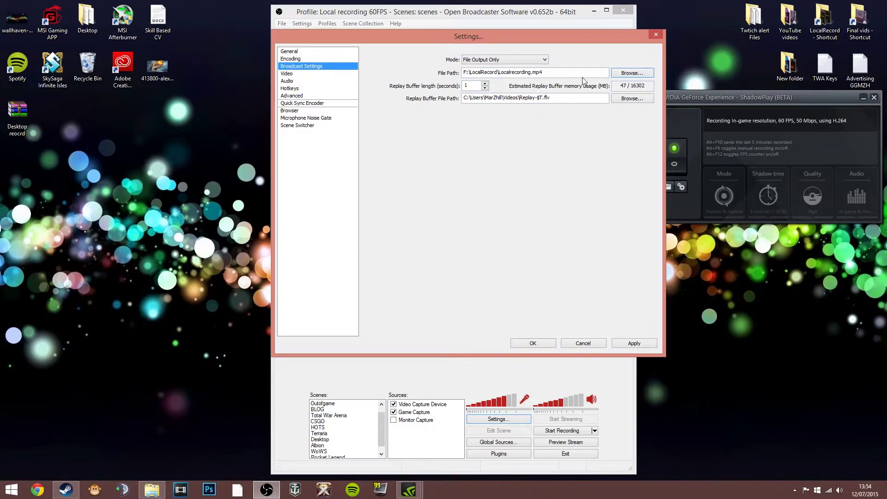
# Switch to Video without applying changes and choose the NVIDIA GeForce GTX 970 adapter.
pyautogui.moveTo(467, 70)
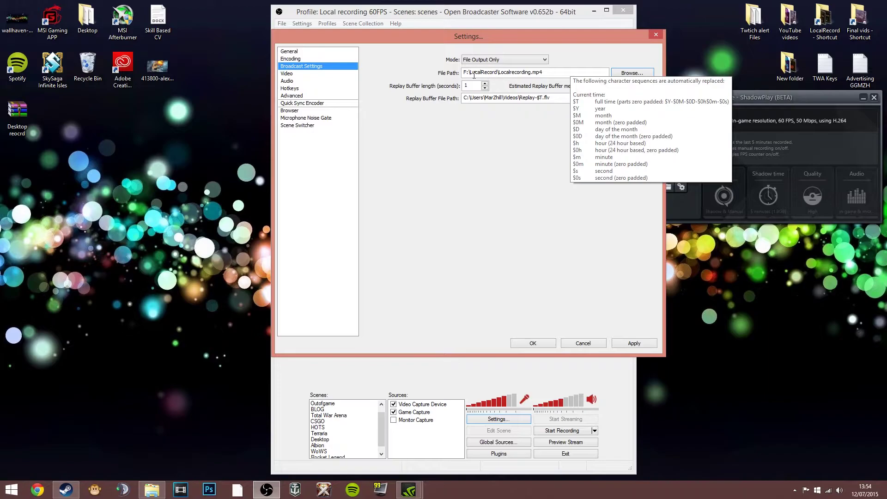
pyautogui.click(287, 74)
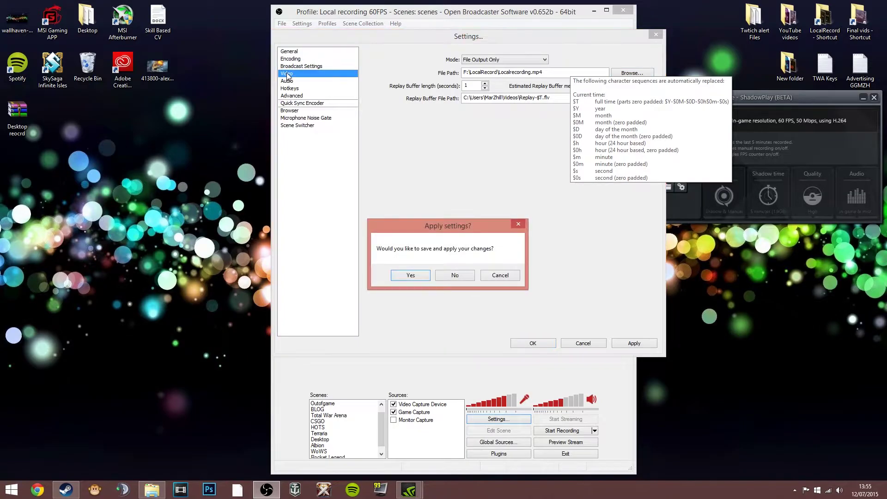
pyautogui.click(452, 279)
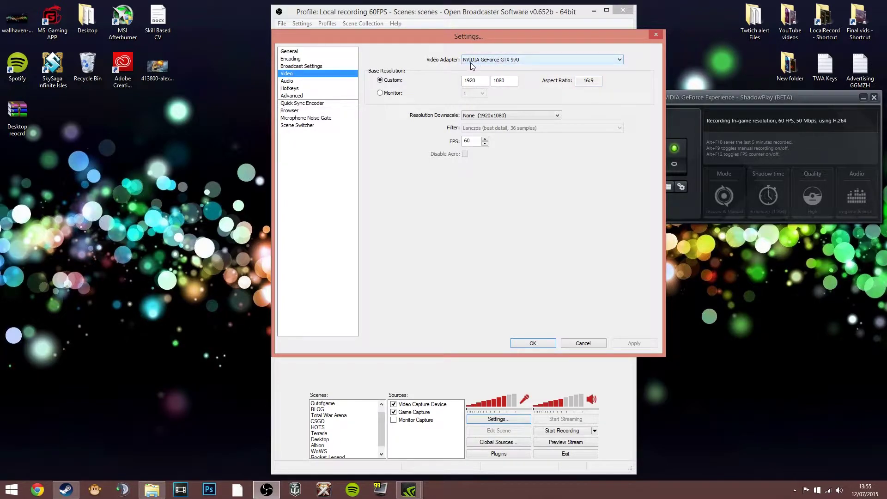
pyautogui.click(517, 62)
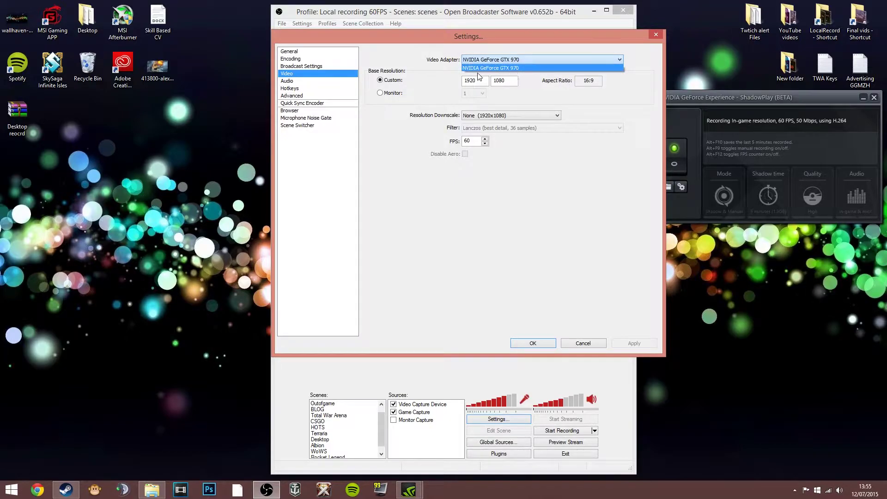
pyautogui.click(517, 66)
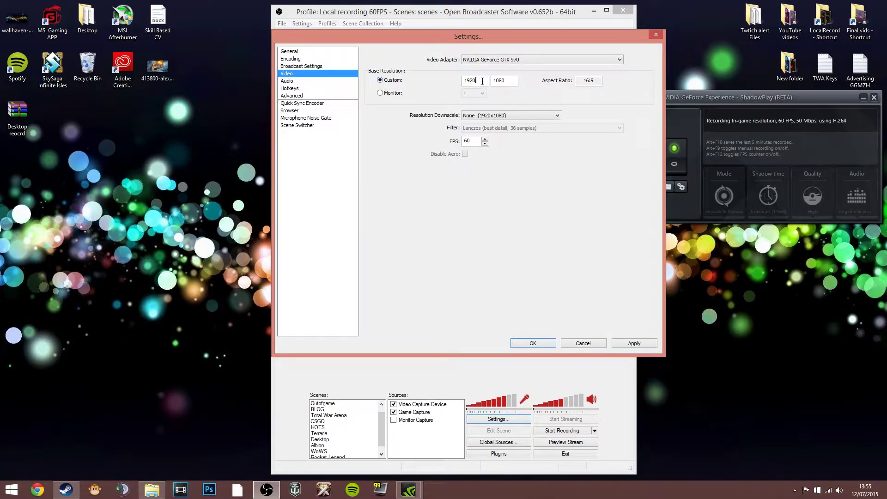
# Check the custom base resolution values 1920 by 1080 and the 16:9 aspect ratio.
pyautogui.press('Tab')
pyautogui.press('Tab')
pyautogui.click(473, 80)
pyautogui.press('Tab')
pyautogui.doubleClick(588, 82)
pyautogui.click(595, 82)
pyautogui.doubleClick(474, 81)
pyautogui.doubleClick(495, 79)
pyautogui.click(508, 80)
# Dismiss a desktop context menu and set Resolution Downscale to 1.50 (1280x720).
pyautogui.rightClick(190, 177)
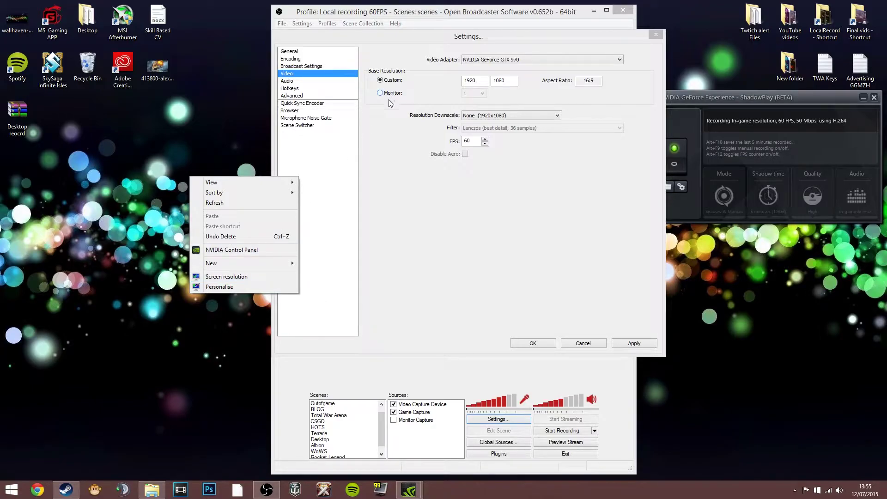
pyautogui.click(396, 121)
pyautogui.click(487, 117)
pyautogui.click(496, 116)
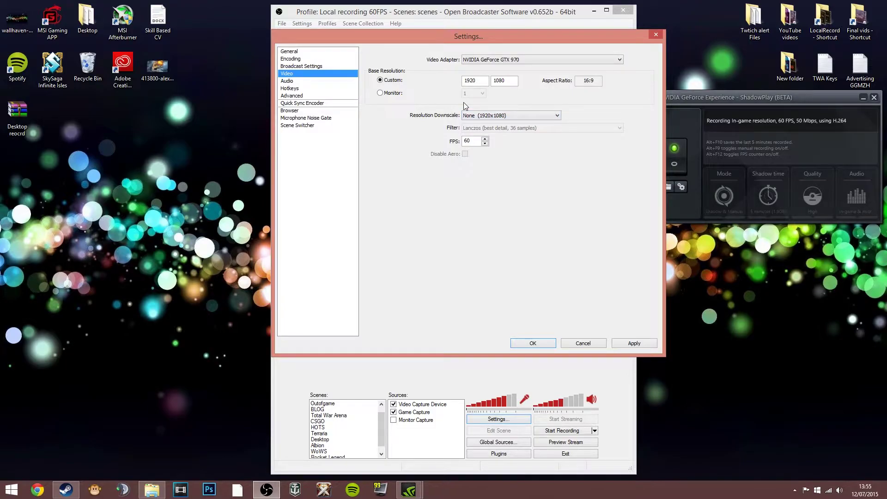
pyautogui.click(501, 116)
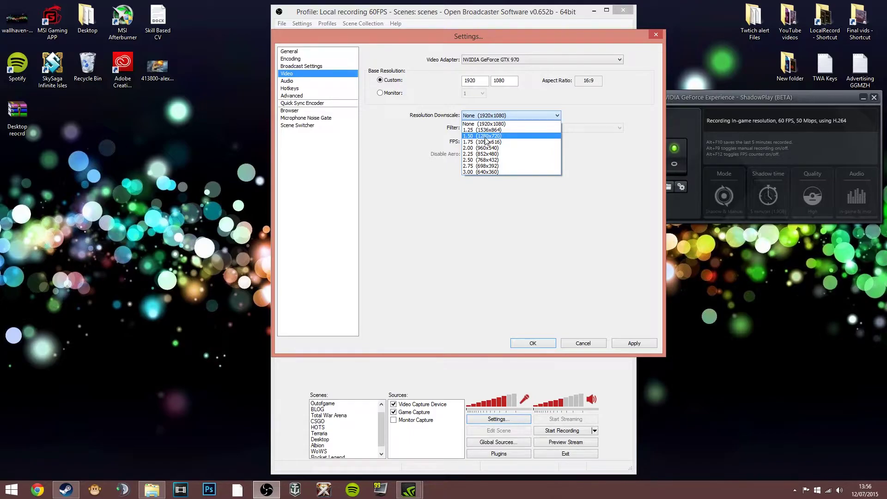
pyautogui.click(437, 141)
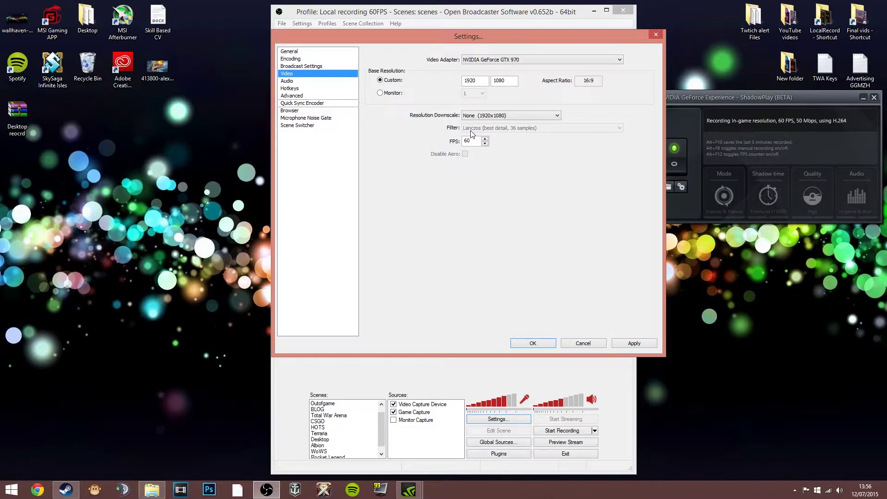
pyautogui.click(517, 116)
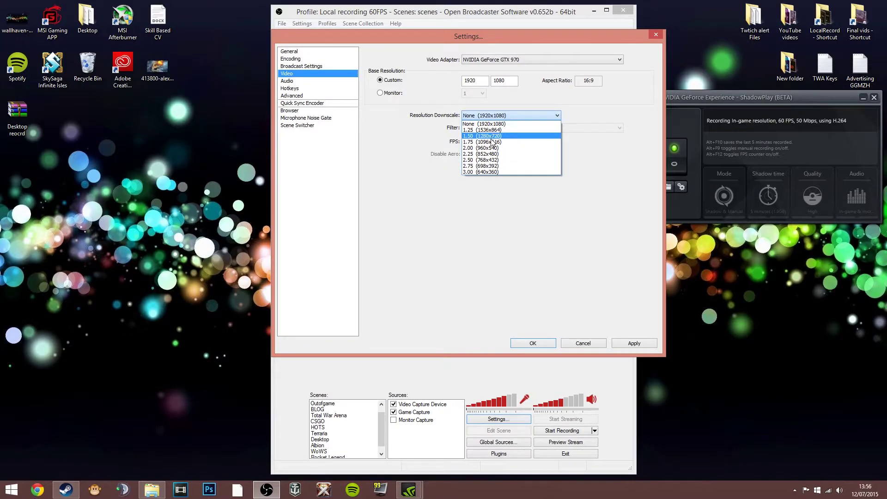
pyautogui.click(502, 136)
# Set the filter to Bilinear (fastest), return downscale to None (1920x1080), and enter 60 FPS.
pyautogui.click(506, 130)
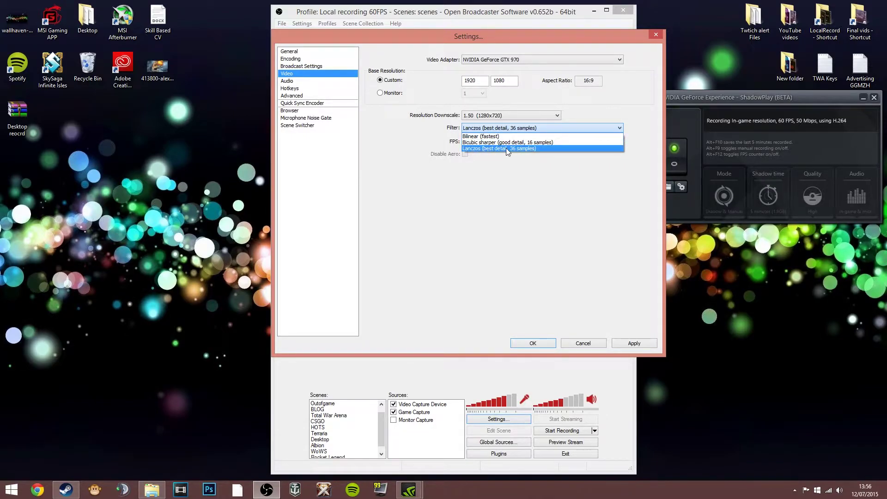
pyautogui.click(506, 149)
pyautogui.click(484, 128)
pyautogui.click(484, 136)
pyautogui.click(483, 116)
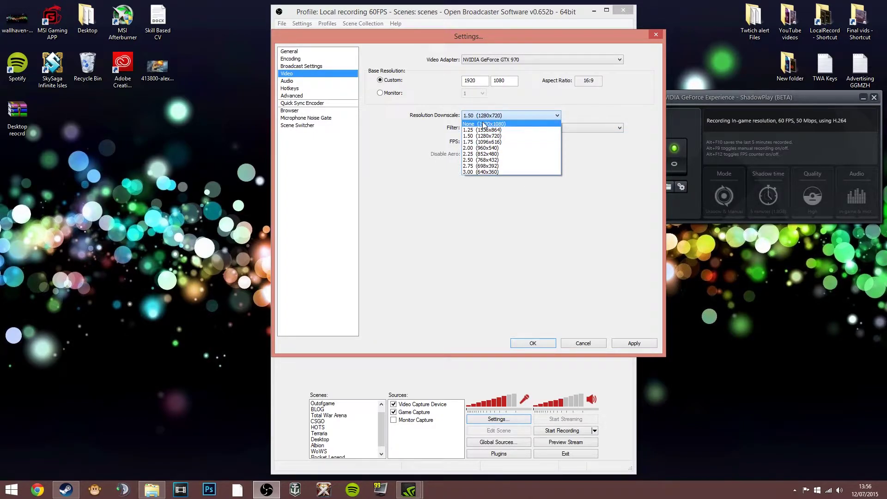
pyautogui.click(480, 122)
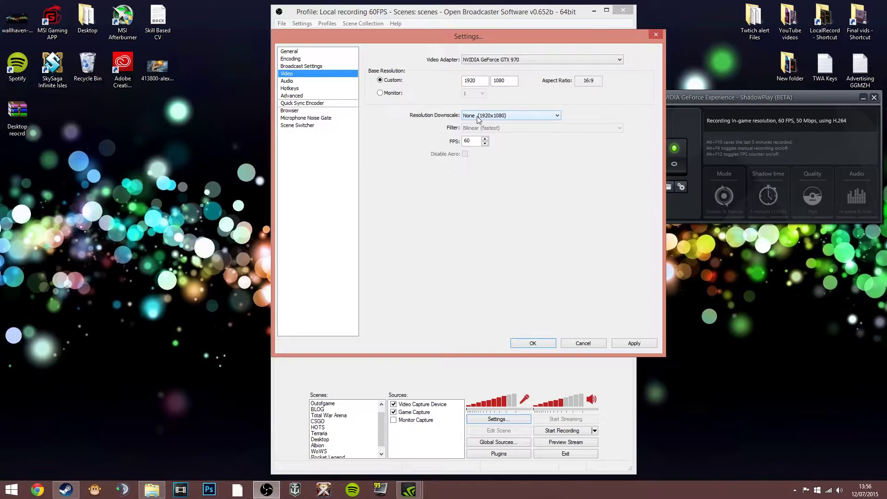
pyautogui.doubleClick(467, 141)
pyautogui.write('60')
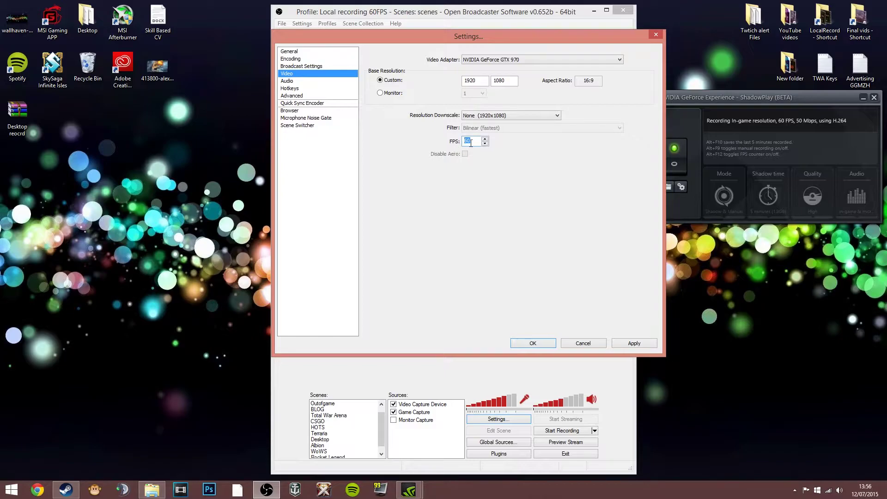